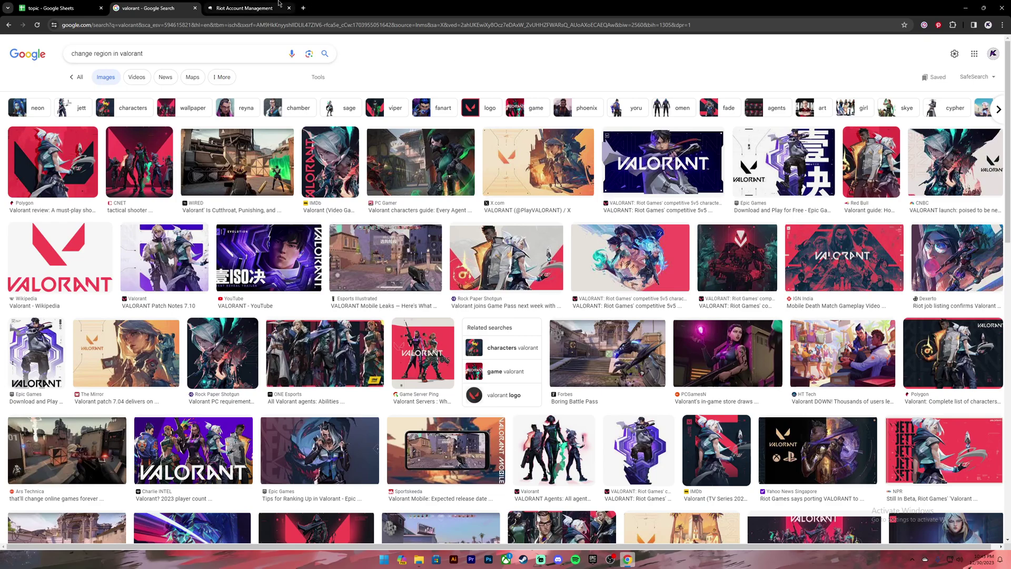
- Switch from the Google Images results to the Riot Account Management tab
{"action": "left_click", "coordinate": [245, 8]}
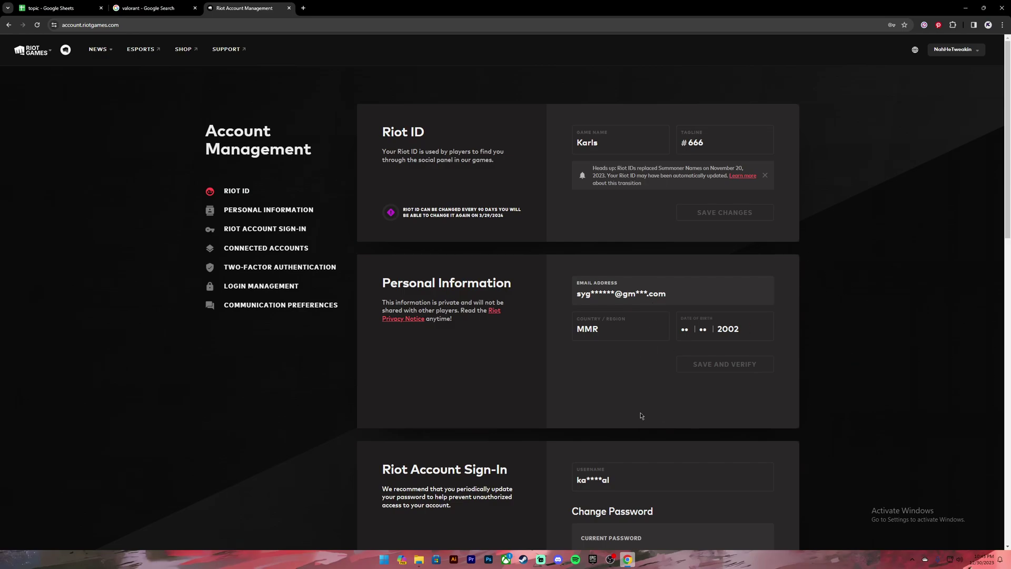
- Select the MMR value in the Country/Region field to confirm the account's current region
{"action": "left_click_drag", "start_coordinate": [616, 333], "coordinate": [567, 331]}
{"action": "left_click", "coordinate": [639, 361]}
{"action": "left_click_drag", "start_coordinate": [617, 338], "coordinate": [576, 330]}
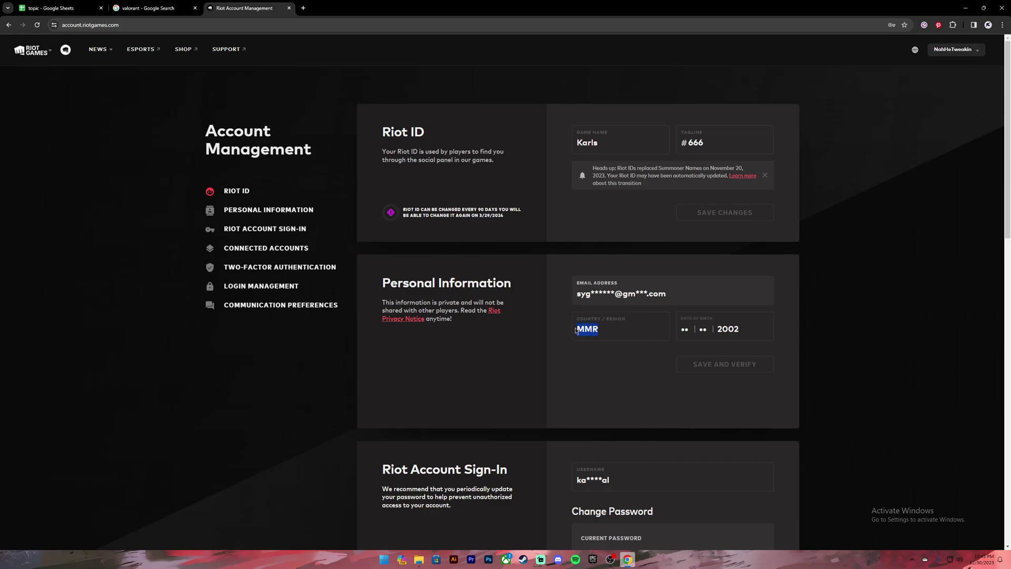
{"action": "left_click", "coordinate": [625, 369]}
{"action": "left_click_drag", "start_coordinate": [623, 338], "coordinate": [578, 331]}
{"action": "left_click", "coordinate": [641, 368]}
- In a new tab, search Google for 'valorant support' and open the VALORANT Support site
{"action": "left_click", "coordinate": [303, 7]}
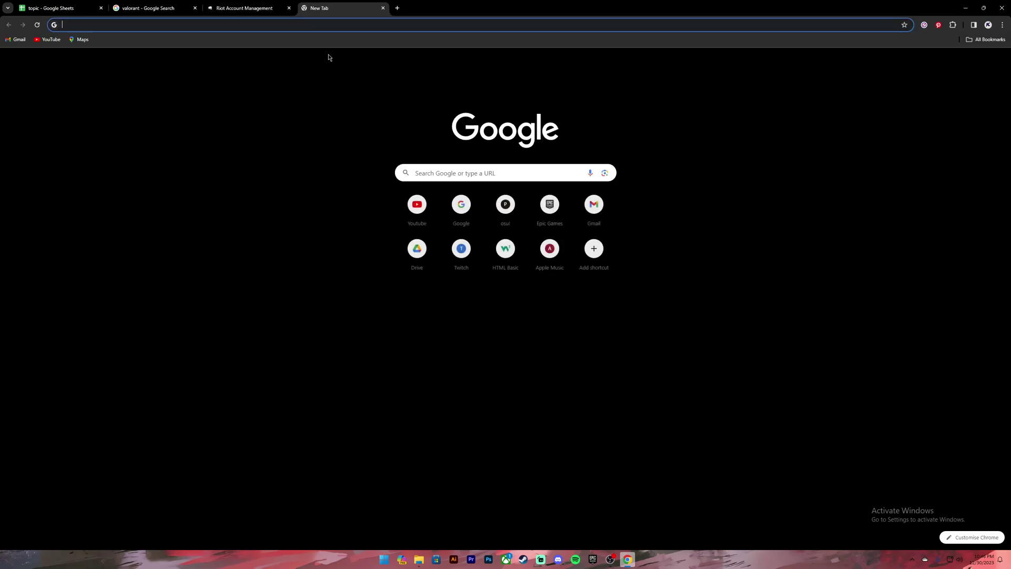
{"action": "type", "text": "valorant su"}
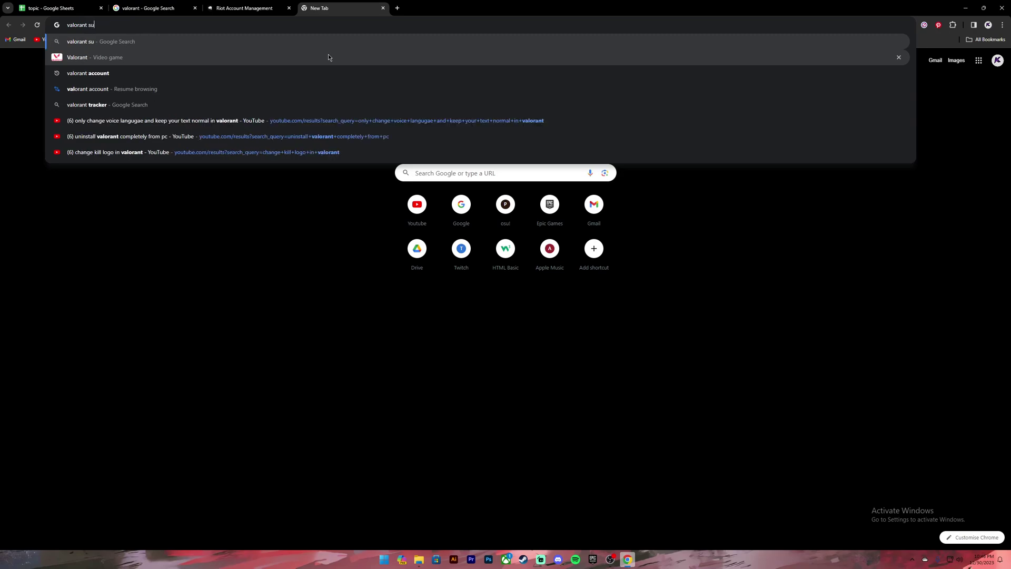
{"action": "type", "text": "ppor"}
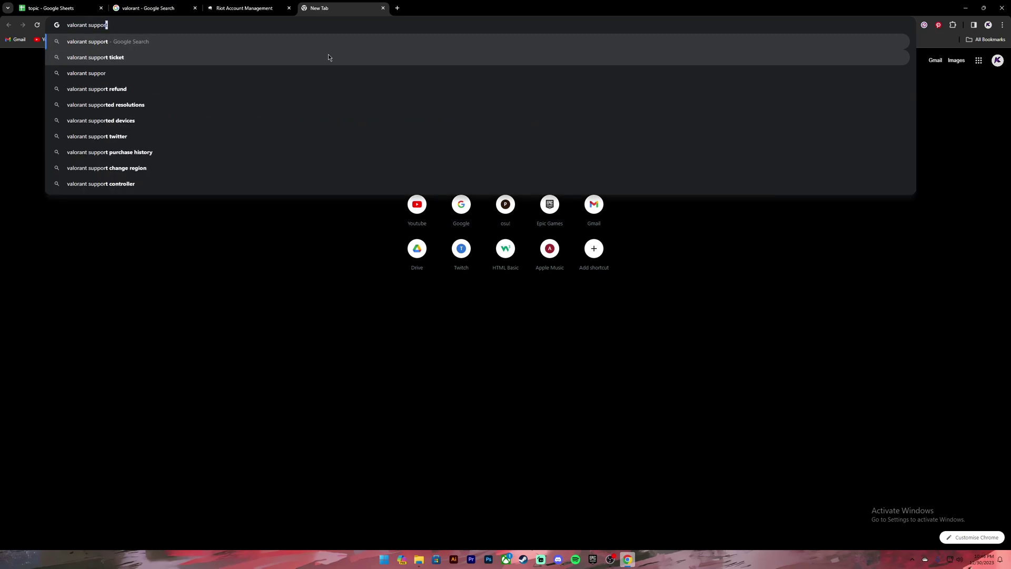
{"action": "key", "text": "Return"}
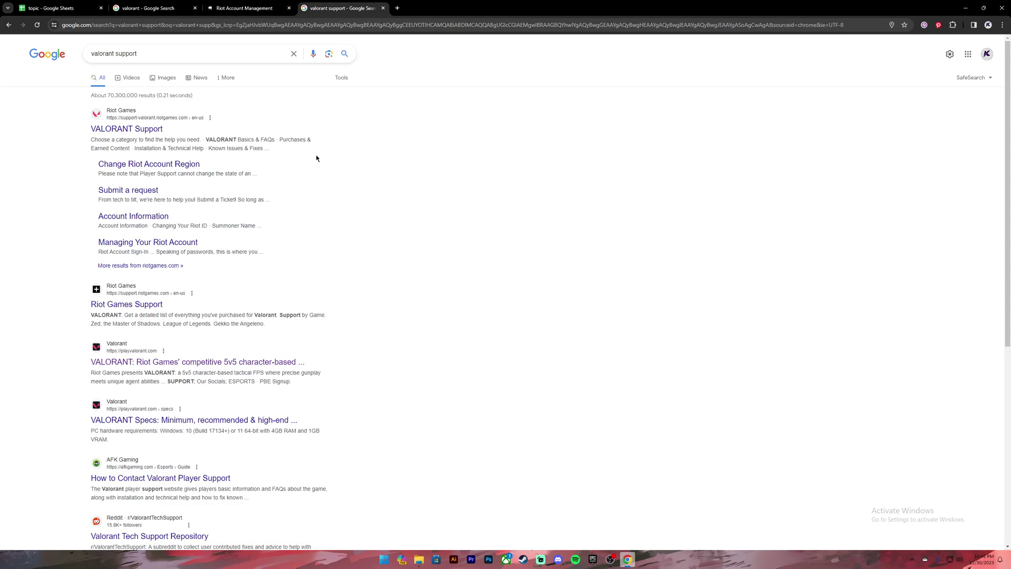
{"action": "left_click", "coordinate": [122, 129]}
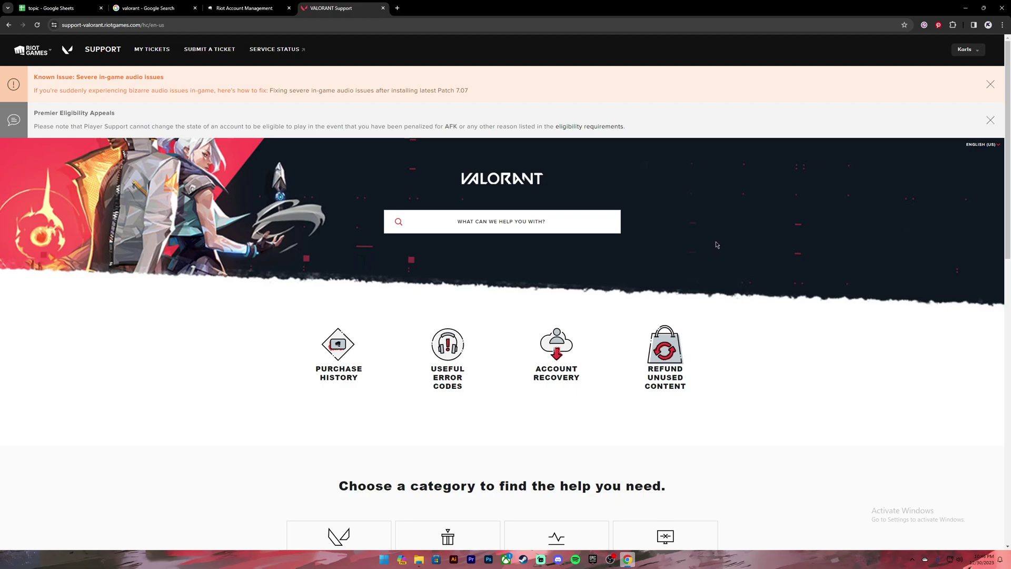
- Scroll down the VALORANT Support home page and start a new ticket with Submit a Ticket
{"action": "scroll", "coordinate": [715, 243], "scroll_direction": "down", "scroll_amount": 5}
{"action": "scroll", "coordinate": [719, 245], "scroll_direction": "down", "scroll_amount": 2}
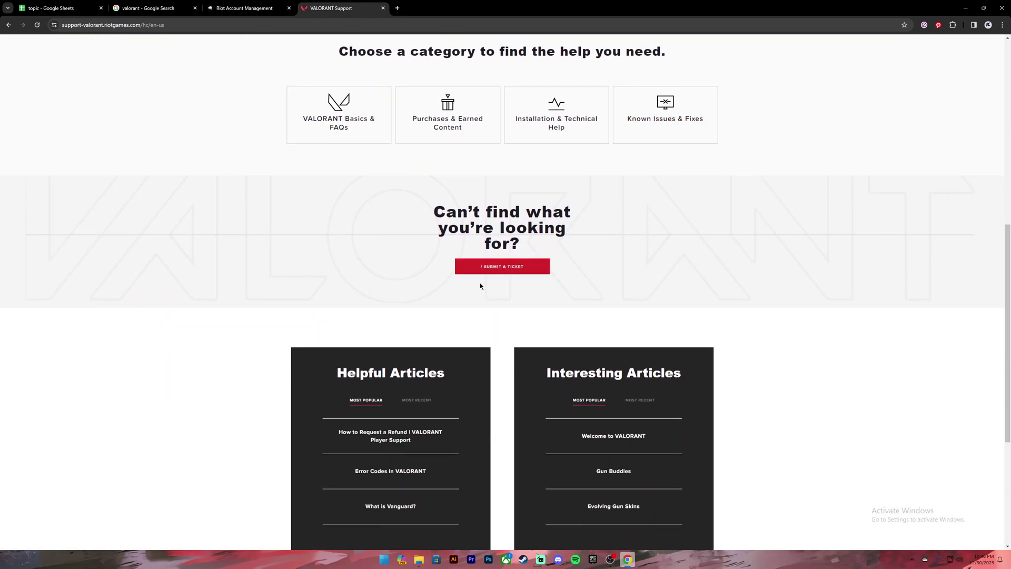
{"action": "left_click", "coordinate": [502, 269]}
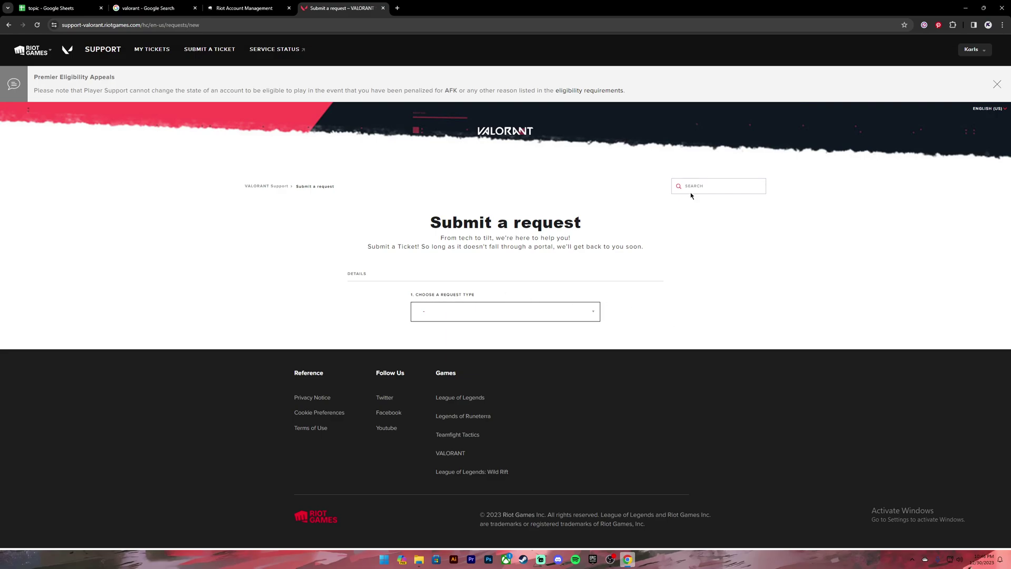
- Open the 'Choose a request type' dropdown and browse the available request types
{"action": "left_click", "coordinate": [592, 311]}
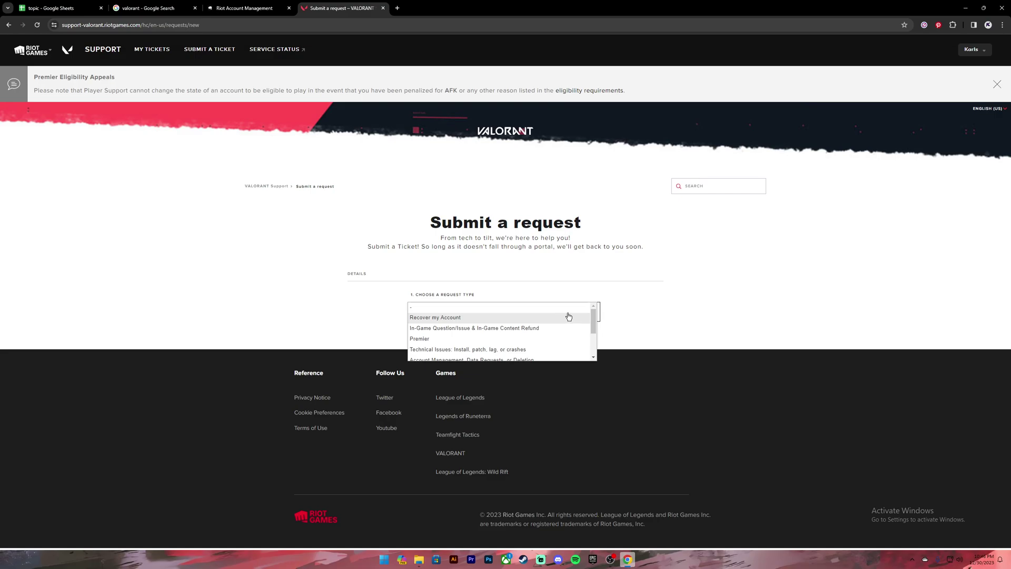
{"action": "scroll", "coordinate": [568, 318], "scroll_direction": "down", "scroll_amount": 3}
{"action": "scroll", "coordinate": [564, 319], "scroll_direction": "up", "scroll_amount": 1}
{"action": "scroll", "coordinate": [562, 319], "scroll_direction": "up", "scroll_amount": 2}
{"action": "scroll", "coordinate": [553, 322], "scroll_direction": "down", "scroll_amount": 3}
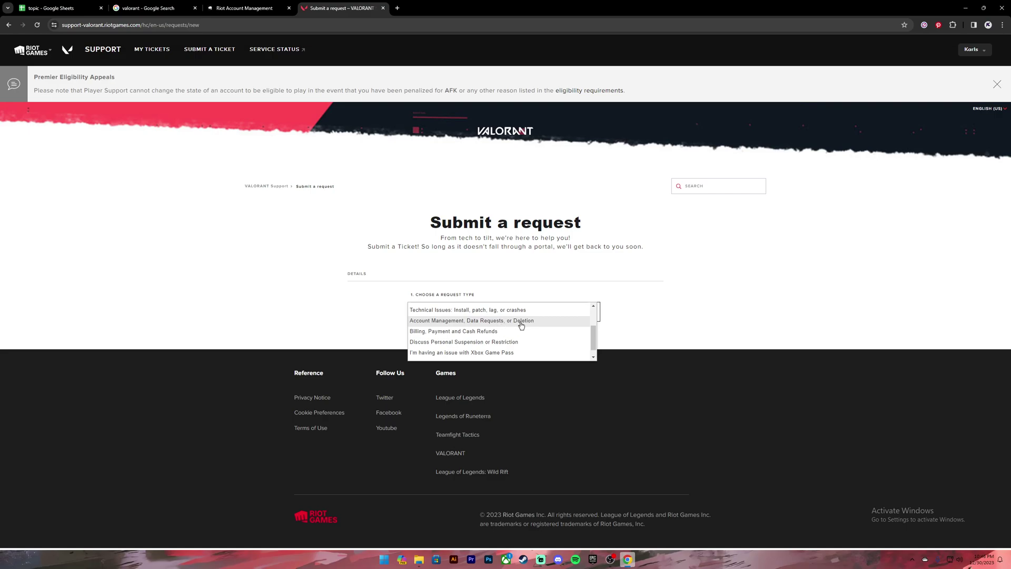
{"action": "scroll", "coordinate": [520, 325], "scroll_direction": "down", "scroll_amount": 1}
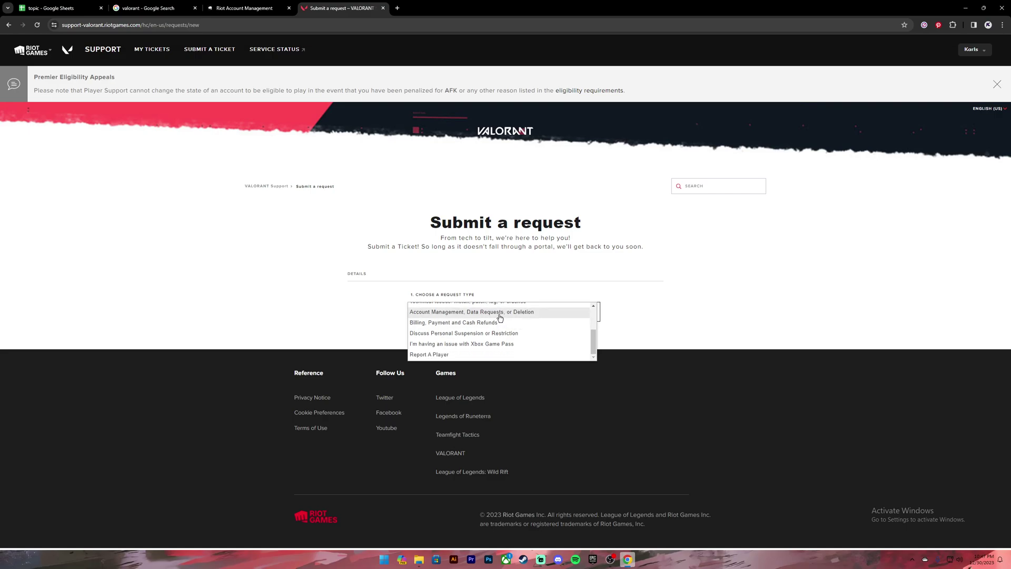
- Choose 'Account Management, Data Requests, or Deletion' as the request type and sign in to load the form
{"action": "left_click", "coordinate": [499, 314]}
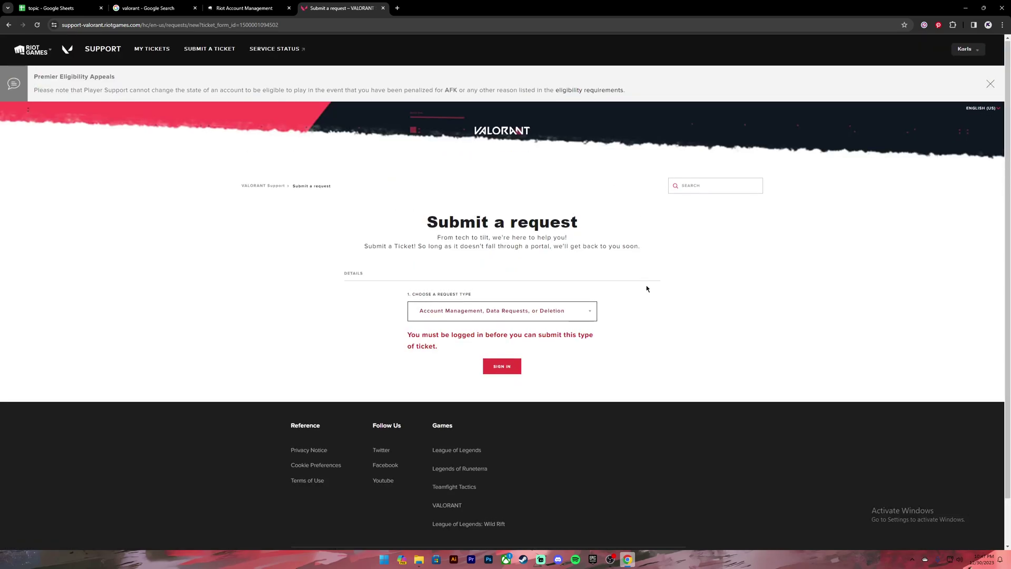
{"action": "scroll", "coordinate": [646, 288], "scroll_direction": "down", "scroll_amount": 1}
{"action": "scroll", "coordinate": [646, 289], "scroll_direction": "up", "scroll_amount": 1}
{"action": "scroll", "coordinate": [646, 289], "scroll_direction": "down", "scroll_amount": 1}
{"action": "scroll", "coordinate": [646, 288], "scroll_direction": "up", "scroll_amount": 1}
{"action": "scroll", "coordinate": [647, 289], "scroll_direction": "down", "scroll_amount": 1}
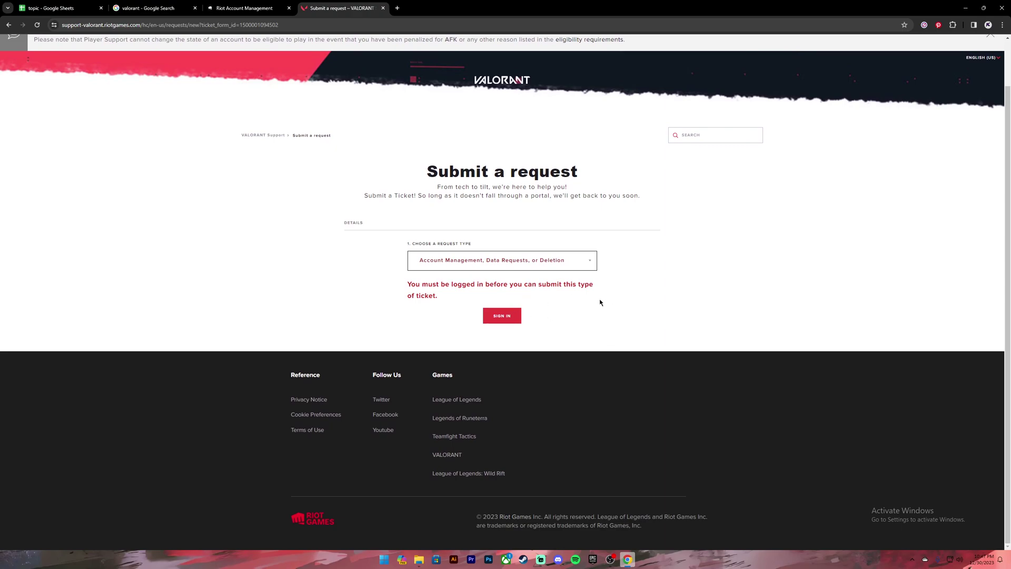
{"action": "left_click", "coordinate": [504, 320]}
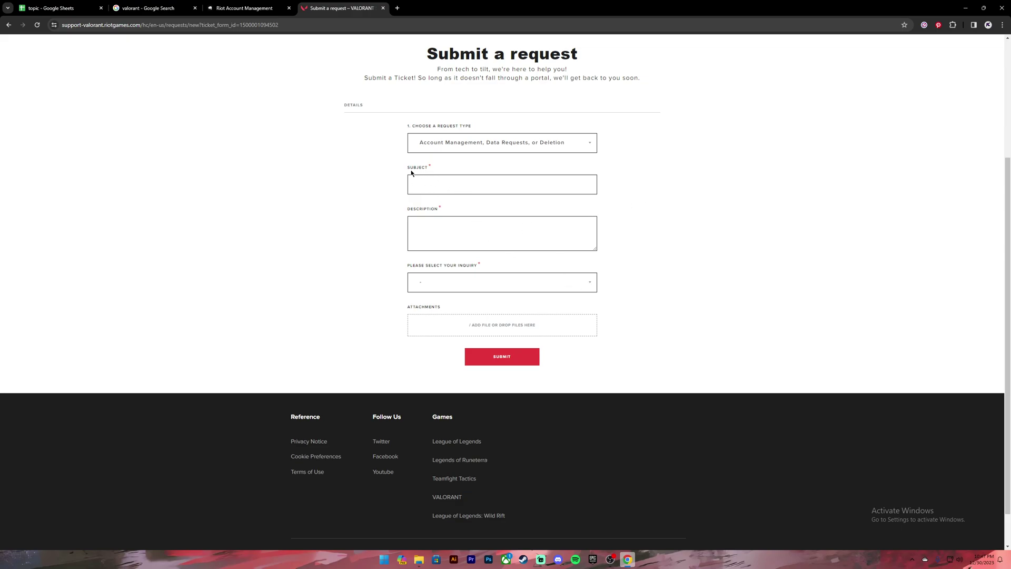
- Enter the ticket subject 'change my valorant account region'
{"action": "left_click", "coordinate": [437, 185]}
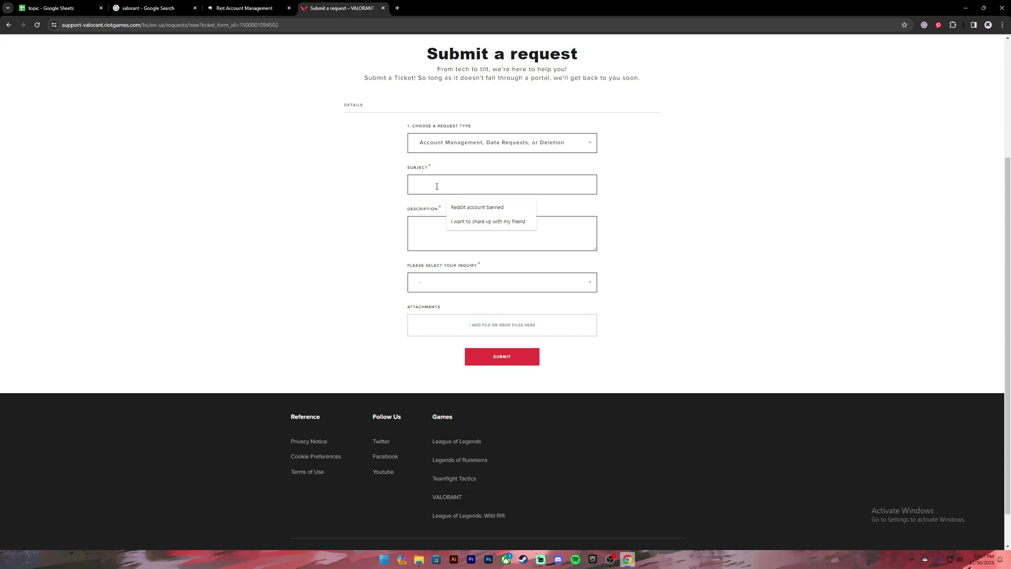
{"action": "type", "text": "change m"}
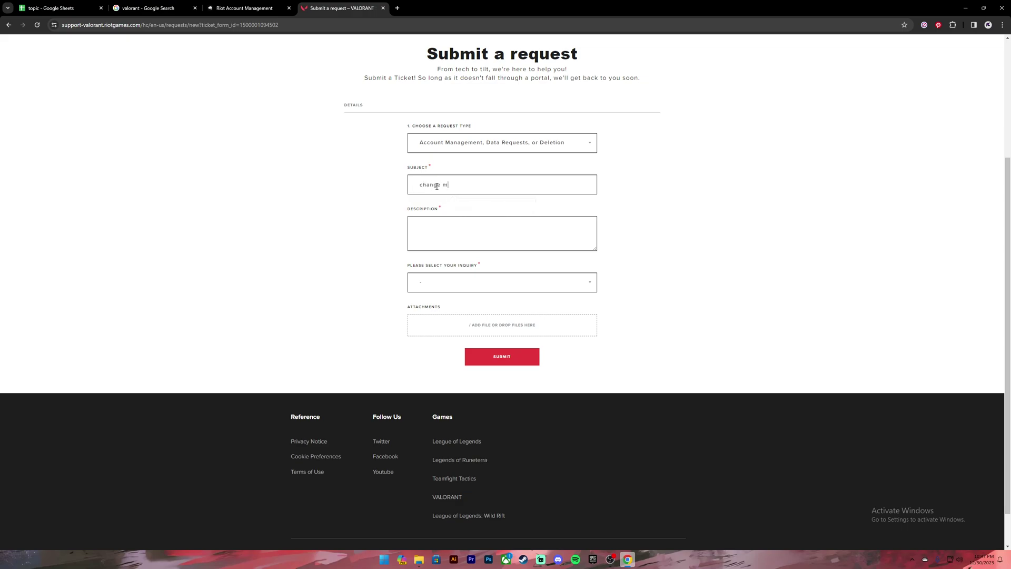
{"action": "key", "text": "BackSpace"}
{"action": "key", "text": "BackSpace"}
{"action": "key", "text": "BackSpace"}
{"action": "key", "text": "BackSpace"}
{"action": "key", "text": "BackSpace"}
{"action": "key", "text": "BackSpace"}
{"action": "key", "text": "BackSpace"}
{"action": "key", "text": "BackSpace"}
{"action": "key", "text": "BackSpace"}
{"action": "key", "text": "BackSpace"}
{"action": "key", "text": "BackSpace"}
{"action": "key", "text": "BackSpace"}
{"action": "key", "text": "BackSpace"}
{"action": "left_click", "coordinate": [452, 186]}
{"action": "type", "text": "cahnge m"}
{"action": "key", "text": "BackSpace"}
{"action": "key", "text": "BackSpace"}
{"action": "key", "text": "BackSpace"}
{"action": "key", "text": "BackSpace"}
{"action": "type", "text": "hange my valorant "}
{"action": "type", "text": "region"}
{"action": "key", "text": "ctrl+a"}
- Write a description saying the user lives in Europe but the account is MMR, asking for a region change
{"action": "key", "text": "BackSpace"}
{"action": "type", "text": "change my valorant account regio"}
{"action": "left_click", "coordinate": [454, 227]}
{"action": "type", "text": "So i"}
{"action": "type", "text": " live in "}
{"action": "type", "text": "thi"}
{"action": "key", "text": "BackSpace"}
{"action": "key", "text": "BackSpace"}
{"action": "key", "text": "BackSpace"}
{"action": "type", "text": "Euop"}
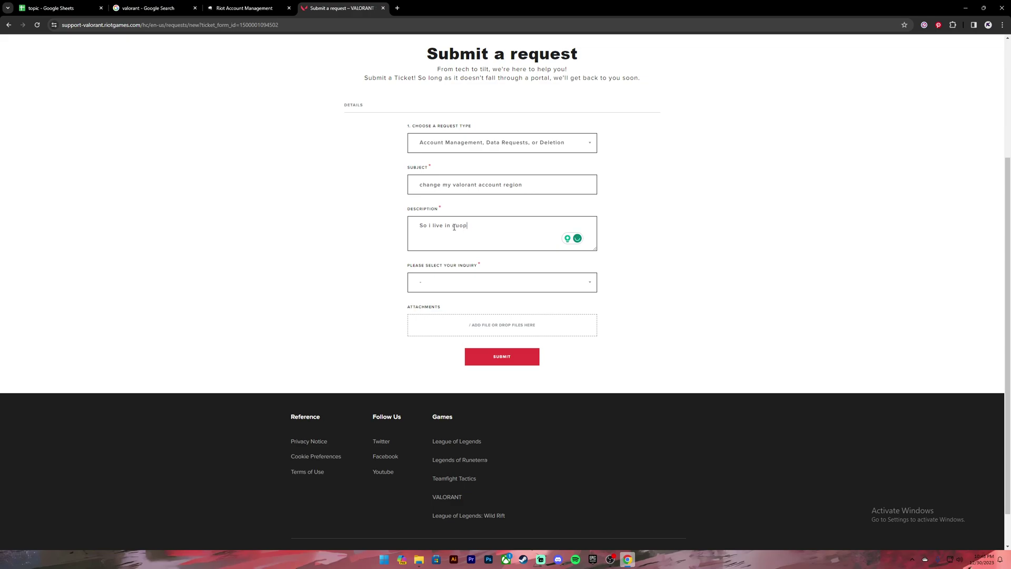
{"action": "key", "text": "BackSpace"}
{"action": "key", "text": "BackSpace"}
{"action": "type", "text": "rope but my acco"}
{"action": "type", "text": "unt is mmr so please help me change my region."}
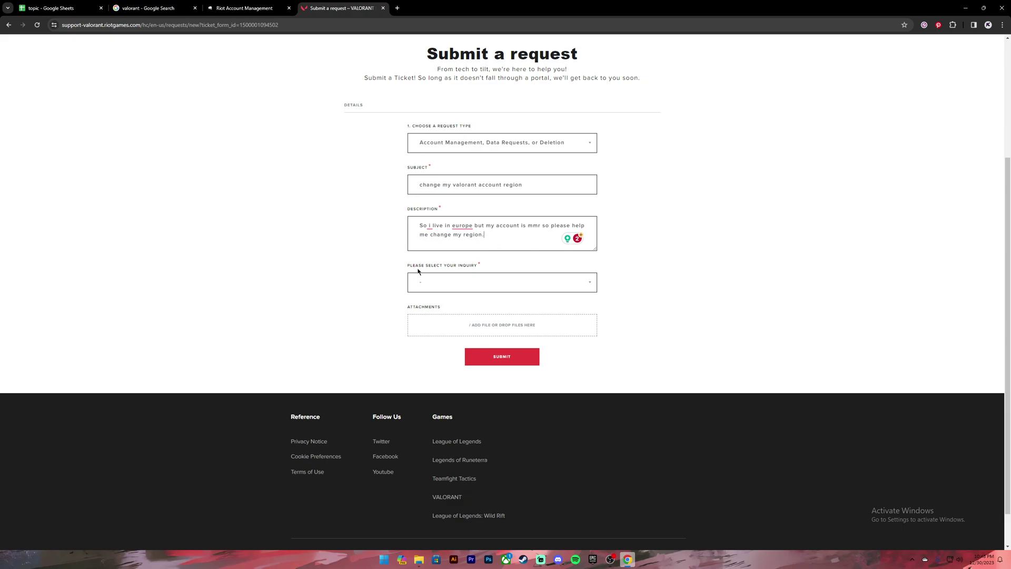
- Set the first inquiry to Account Management, then browse the second inquiry's options
{"action": "left_click", "coordinate": [591, 284]}
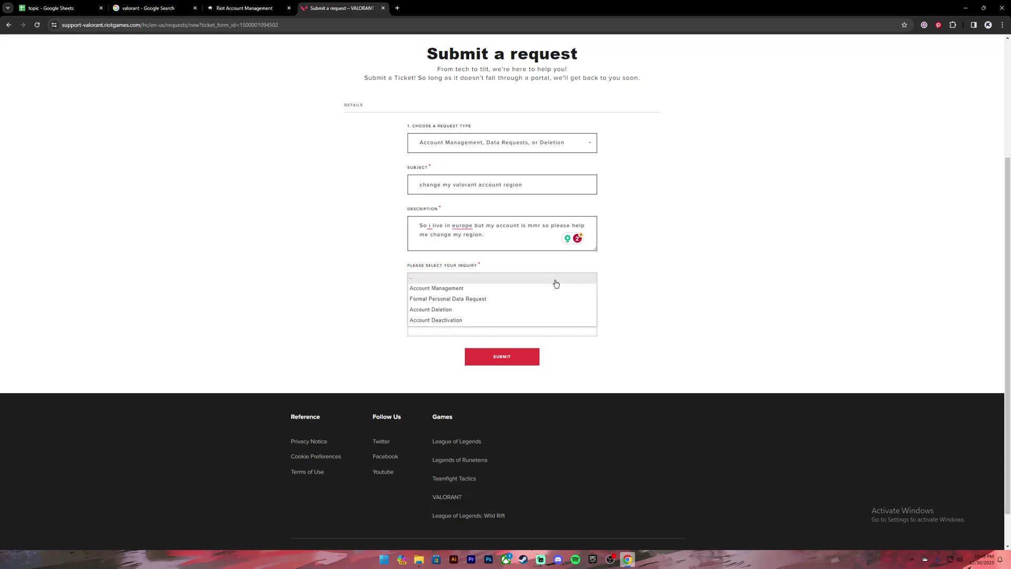
{"action": "left_click", "coordinate": [463, 289]}
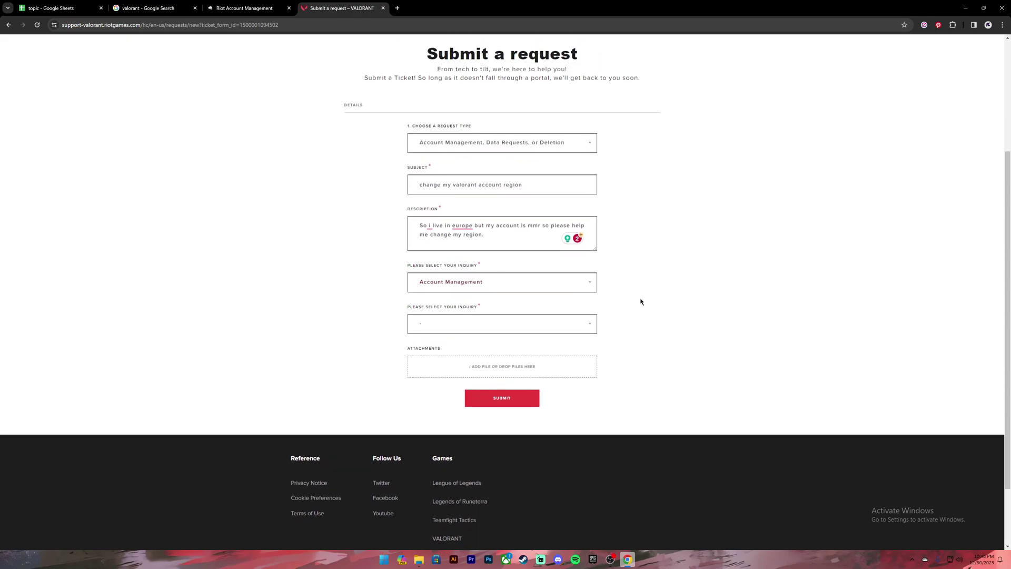
{"action": "left_click", "coordinate": [590, 319]}
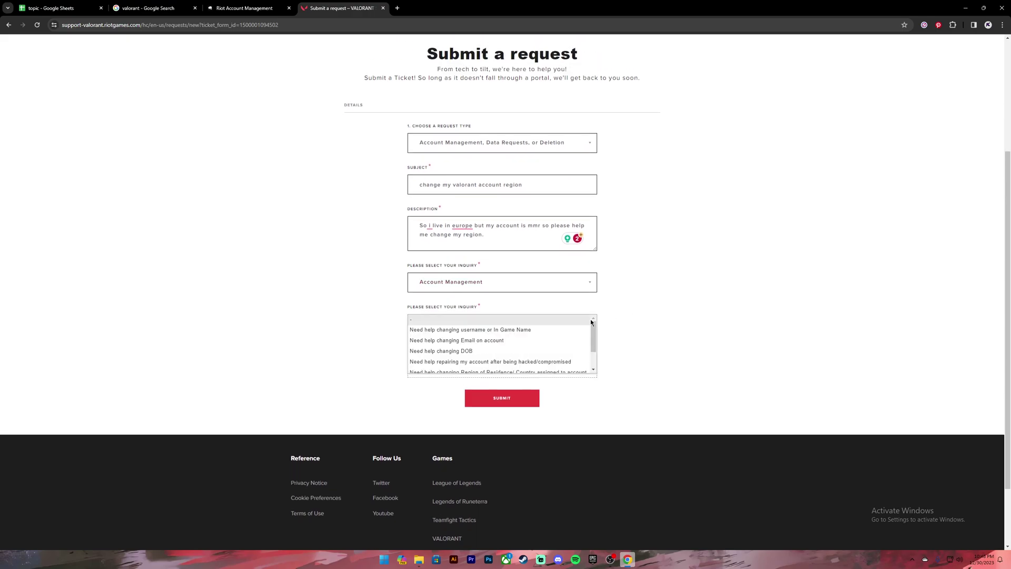
{"action": "left_click", "coordinate": [636, 305]}
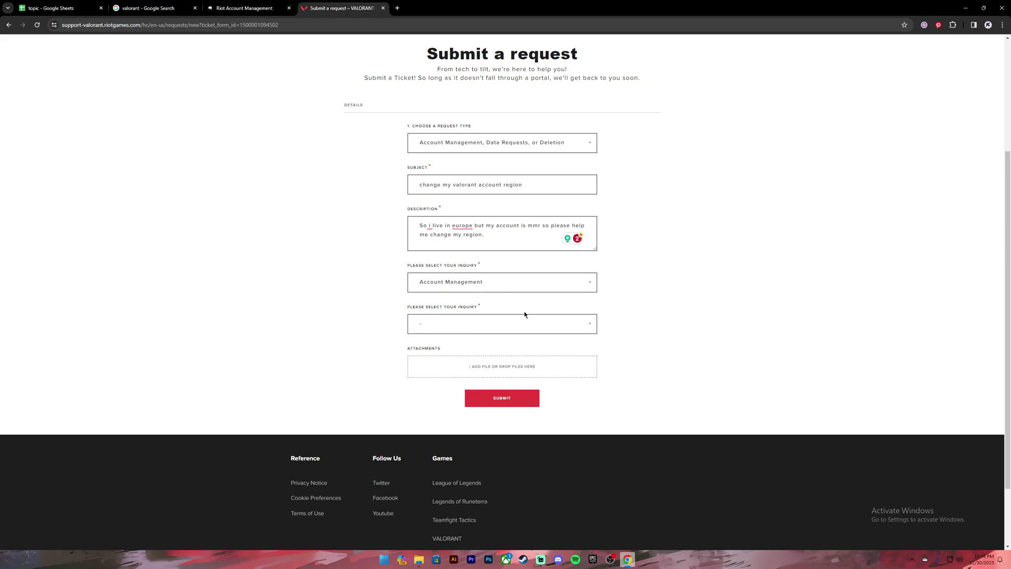
{"action": "left_click", "coordinate": [590, 324]}
{"action": "left_click", "coordinate": [630, 340]}
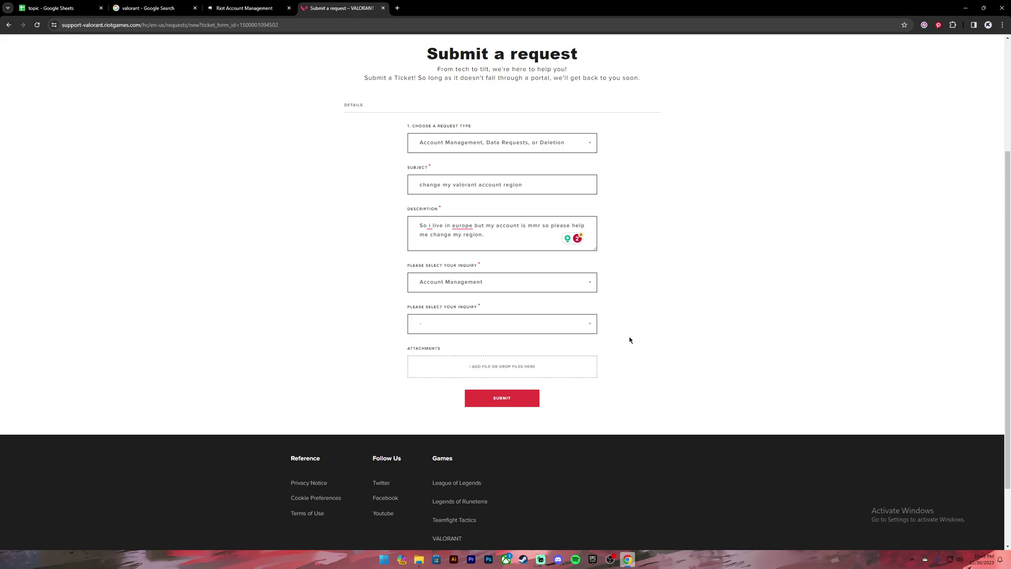
{"action": "left_click", "coordinate": [590, 325]}
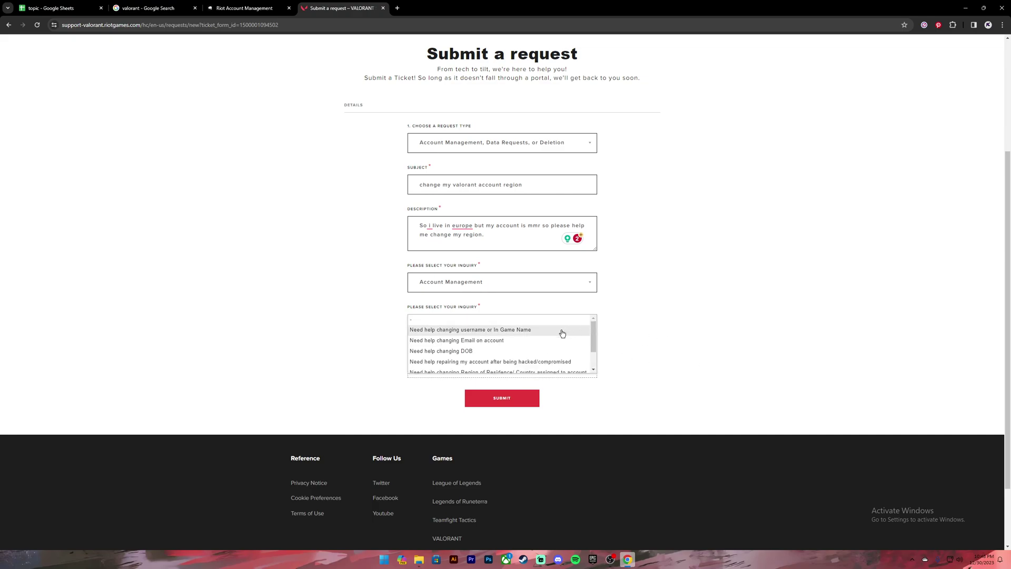
{"action": "scroll", "coordinate": [557, 353], "scroll_direction": "down", "scroll_amount": 1}
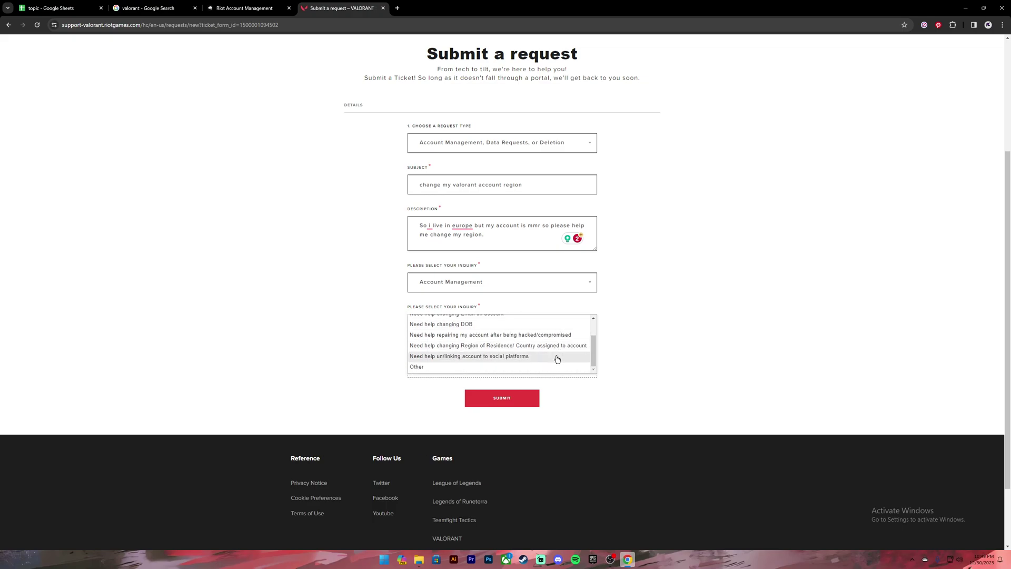
{"action": "scroll", "coordinate": [557, 359], "scroll_direction": "up", "scroll_amount": 2}
{"action": "scroll", "coordinate": [557, 359], "scroll_direction": "down", "scroll_amount": 1}
{"action": "scroll", "coordinate": [553, 352], "scroll_direction": "up", "scroll_amount": 1}
{"action": "scroll", "coordinate": [539, 335], "scroll_direction": "down", "scroll_amount": 1}
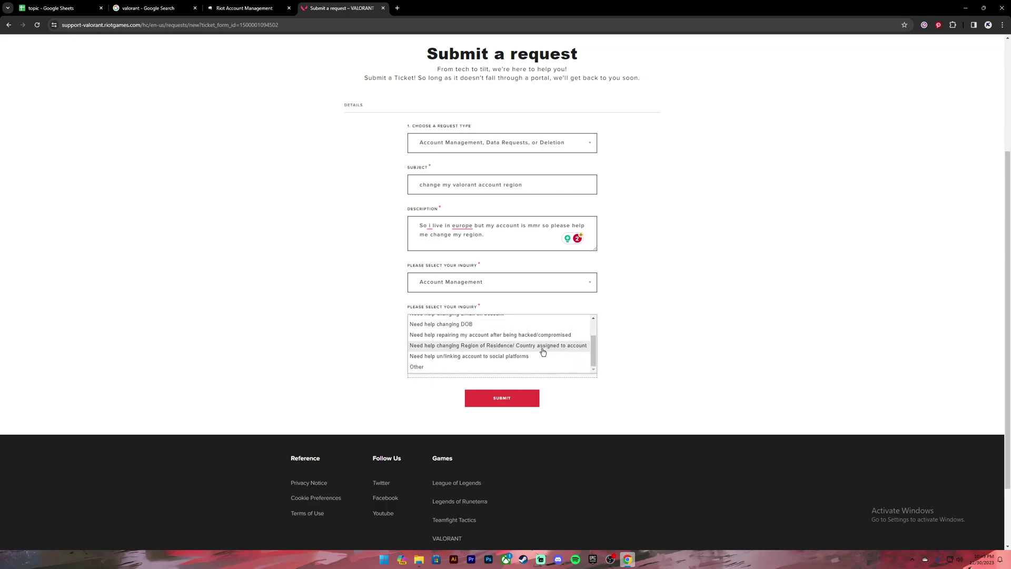
- Choose 'Need help changing Region of Residence/ Country assigned to account' as the second inquiry and scroll to Submit
{"action": "left_click", "coordinate": [562, 351]}
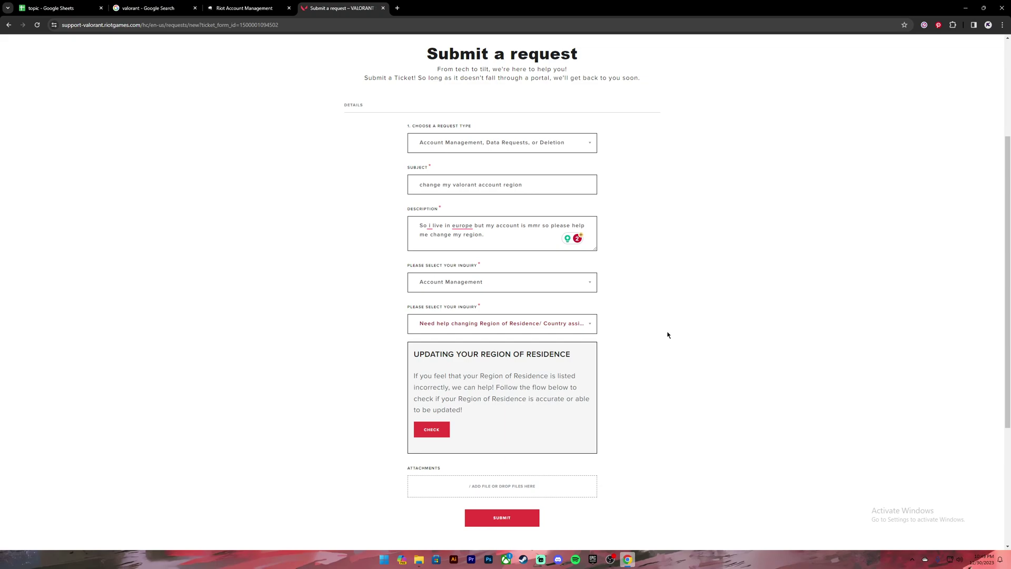
{"action": "scroll", "coordinate": [672, 310], "scroll_direction": "down", "scroll_amount": 1}
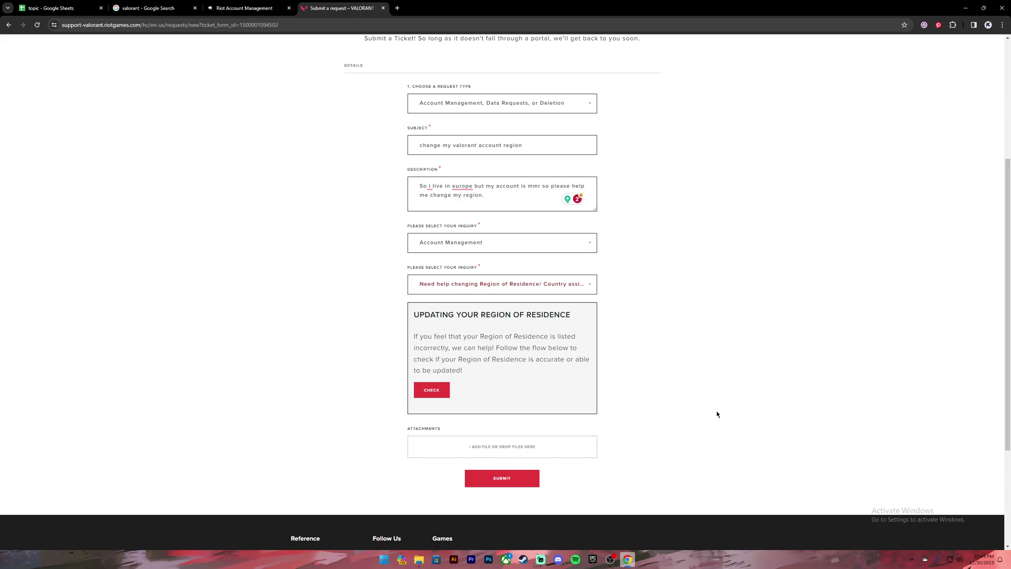
{"action": "scroll", "coordinate": [684, 316], "scroll_direction": "up", "scroll_amount": 2}
{"action": "scroll", "coordinate": [611, 394], "scroll_direction": "down", "scroll_amount": 3}
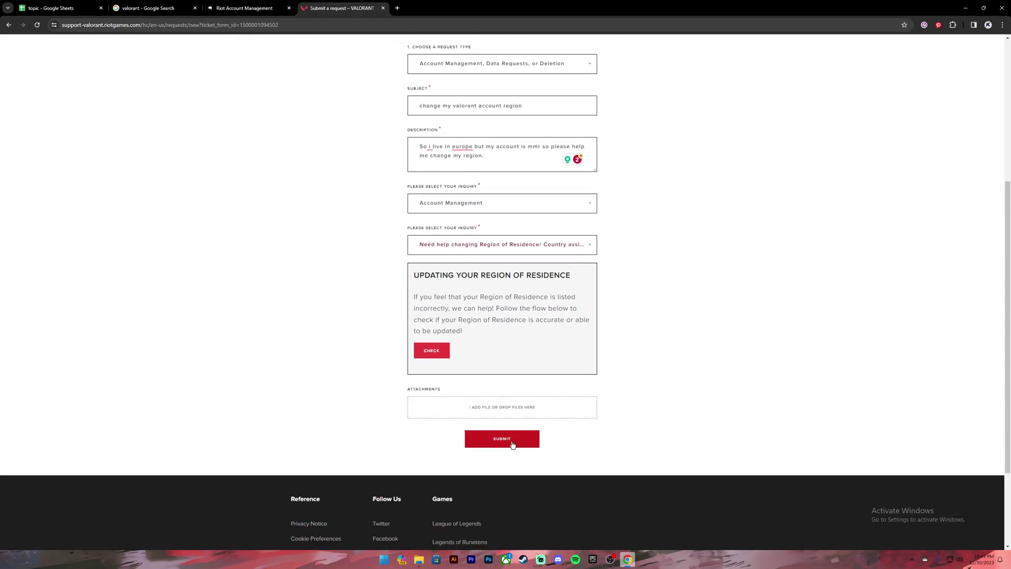